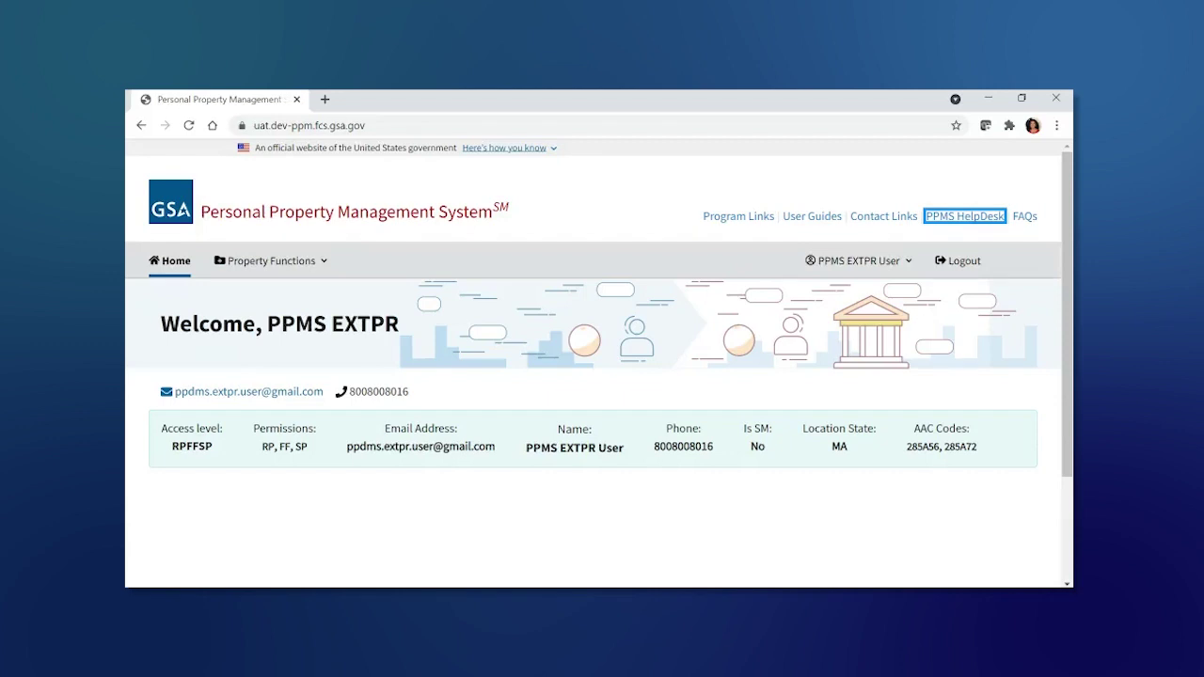
Step: Go to Property Functions > Search Property and scroll the results to the Safety Vests listing
left_click(327, 263)
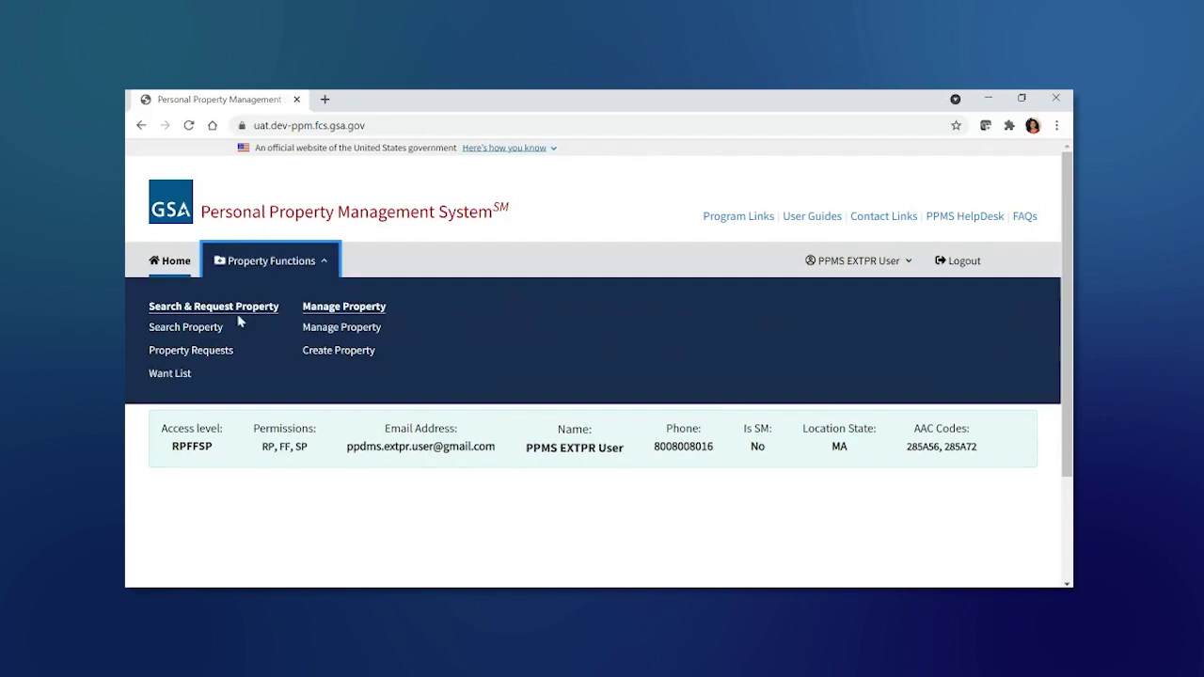
left_click(188, 329)
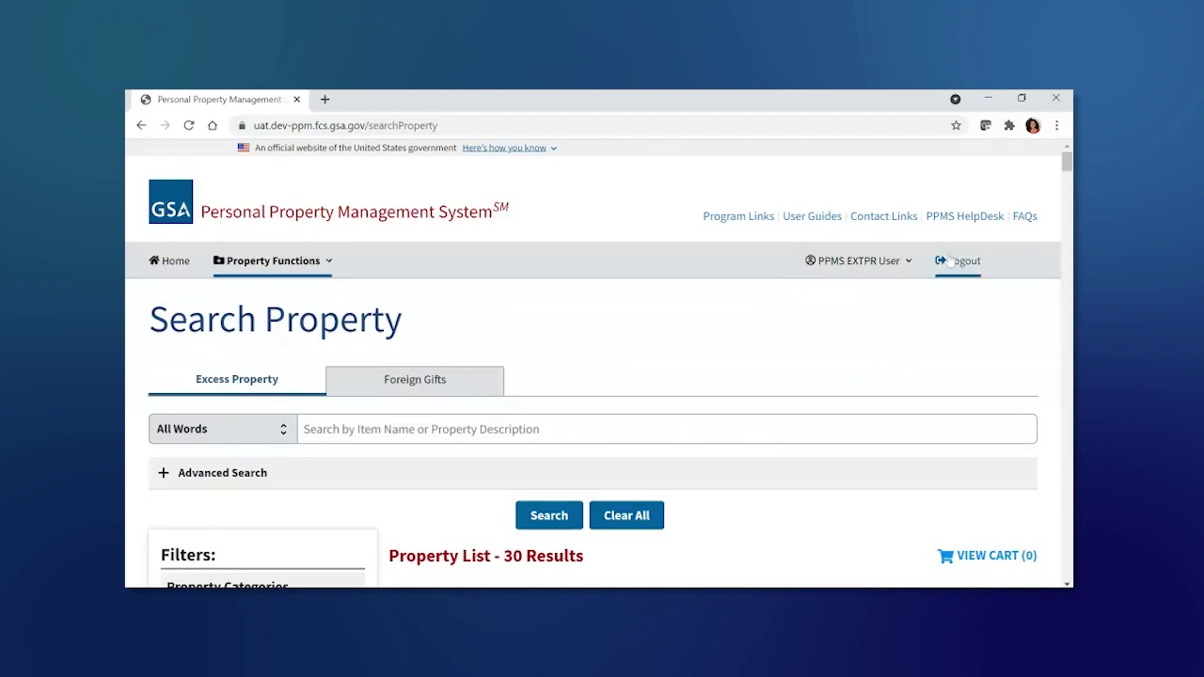
left_click_drag(1068, 161, 1068, 233)
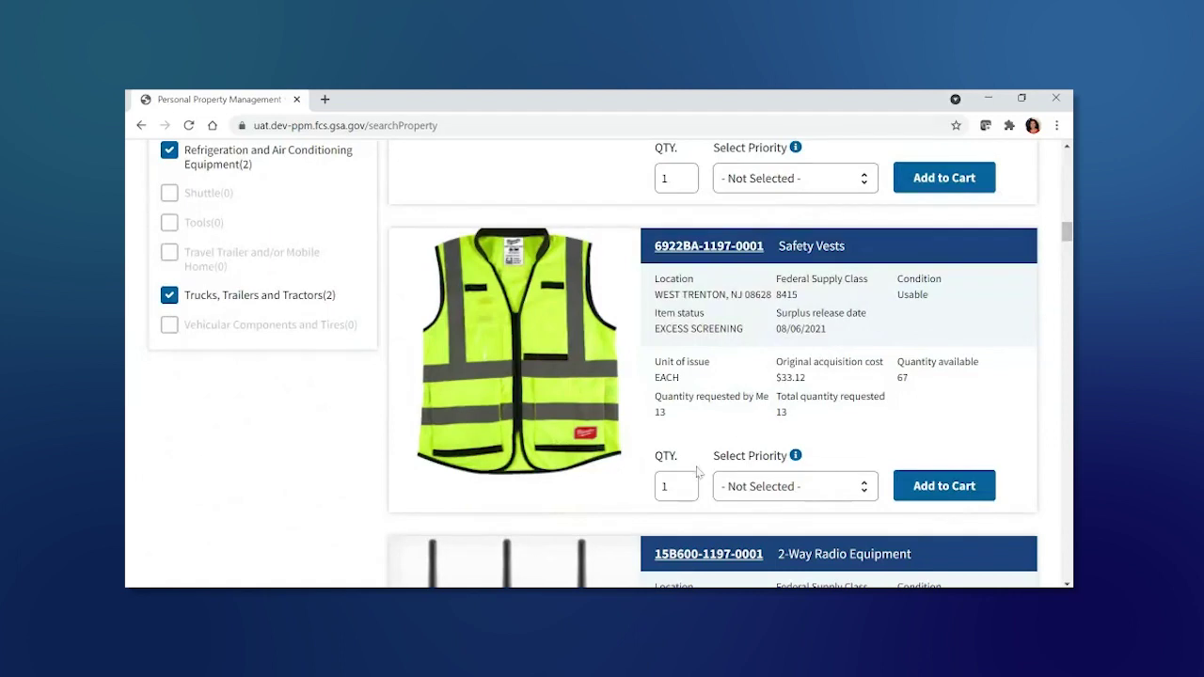
mouse_move(687, 484)
left_click(869, 496)
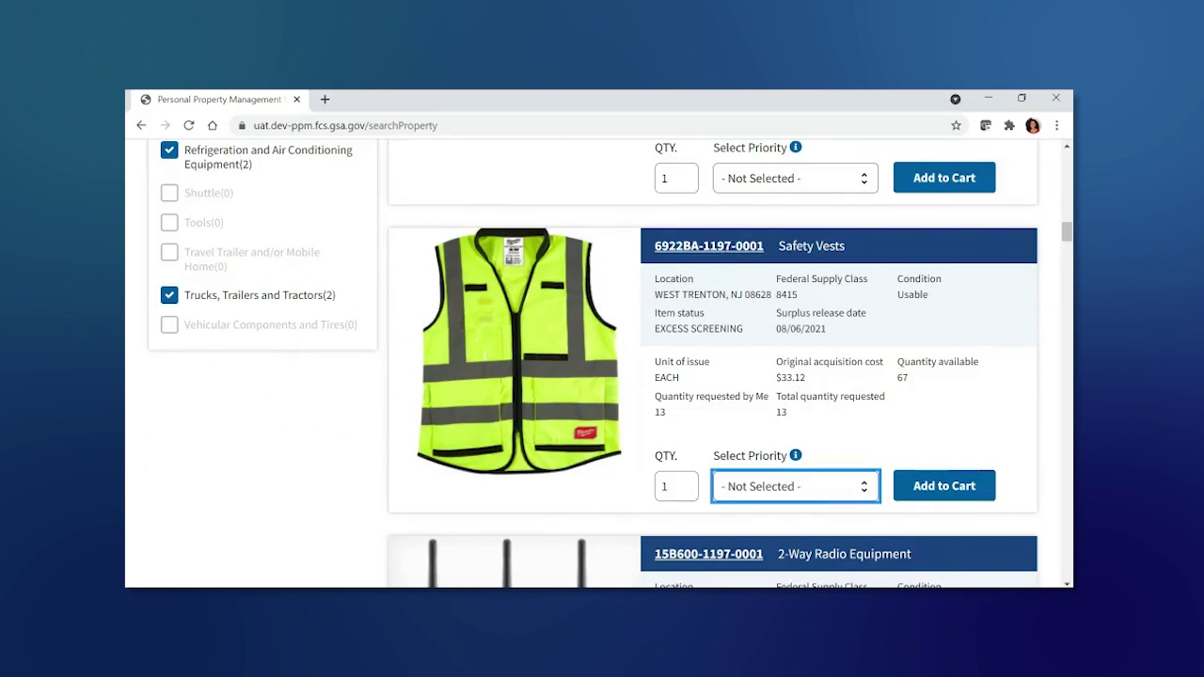
Step: Open the Safety Vests data sheet and review its details
left_click(729, 247)
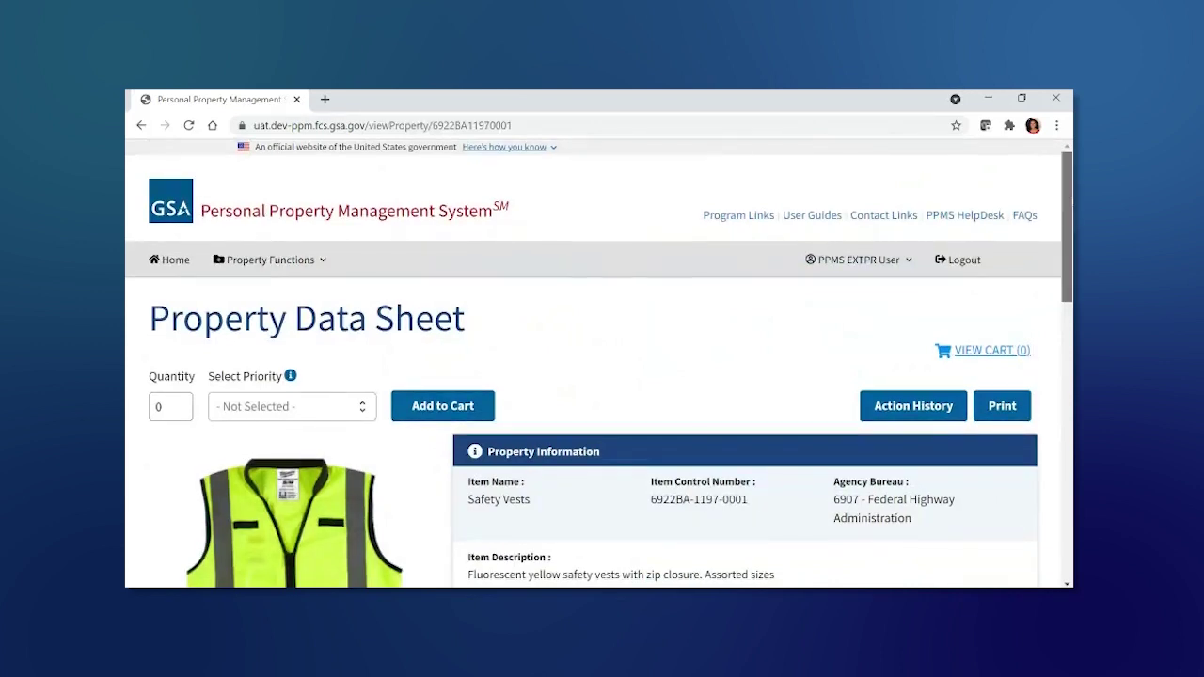
scroll(599, 363, "down", 3)
scroll(603, 363, "down", 1)
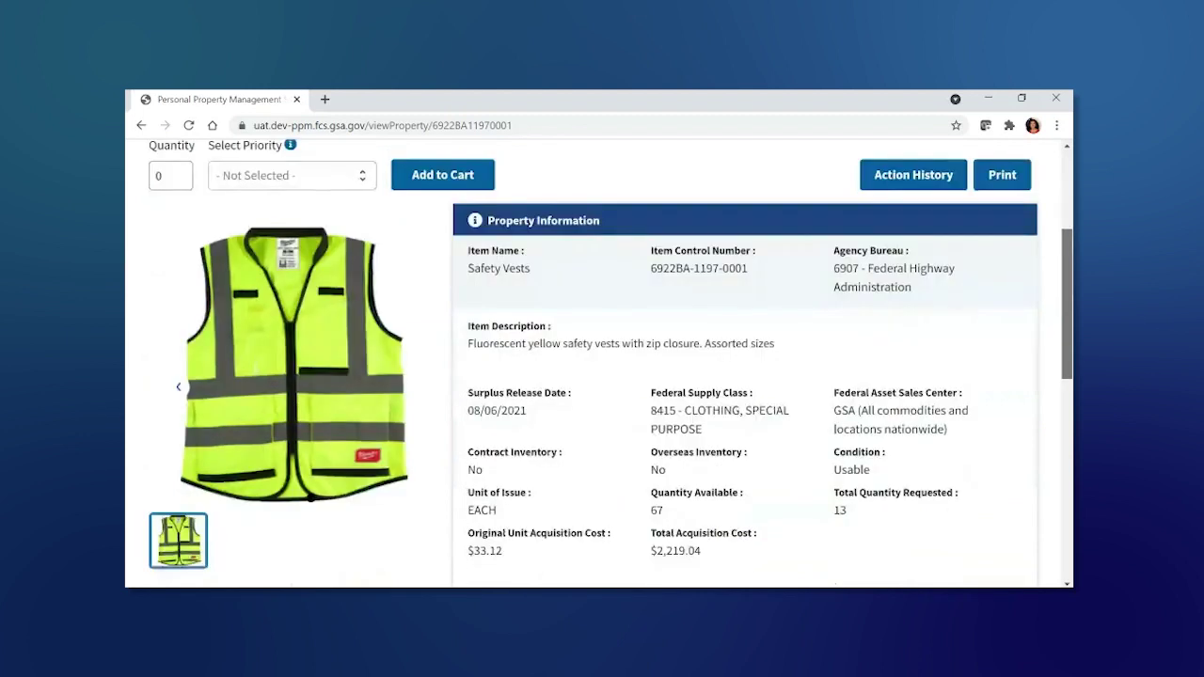
scroll(602, 363, "up", 3)
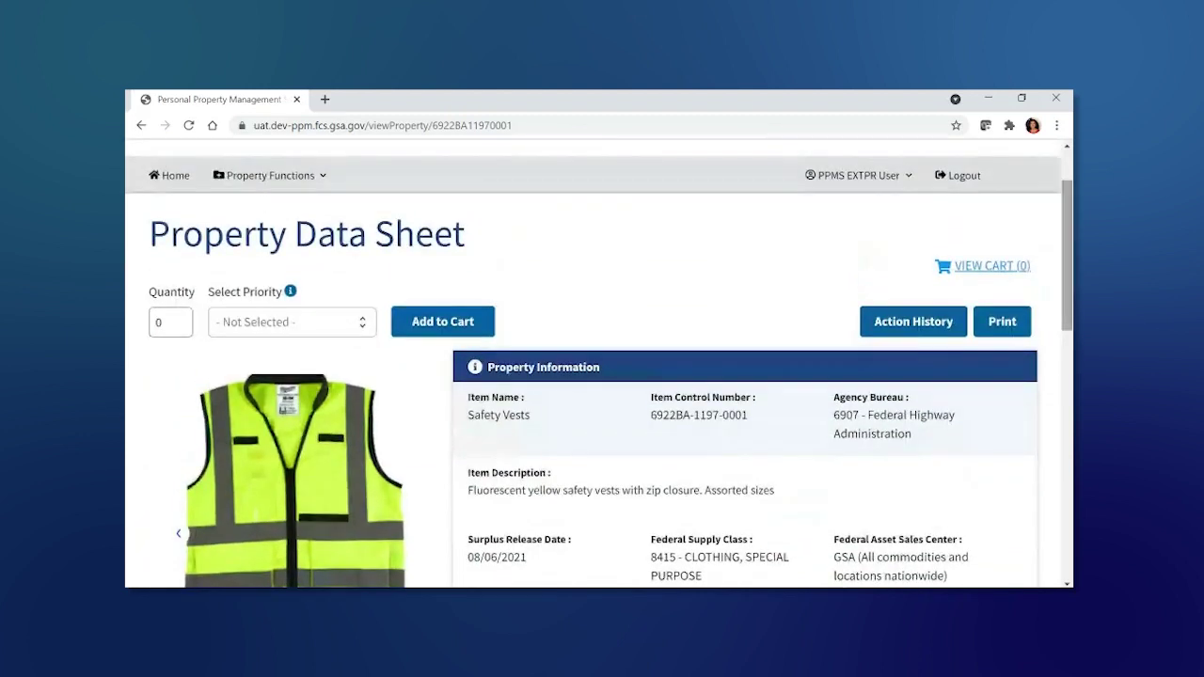
Step: Add 4 Safety Vests to the cart under the CA - DR 4344 Wildfires priority
left_click(161, 322)
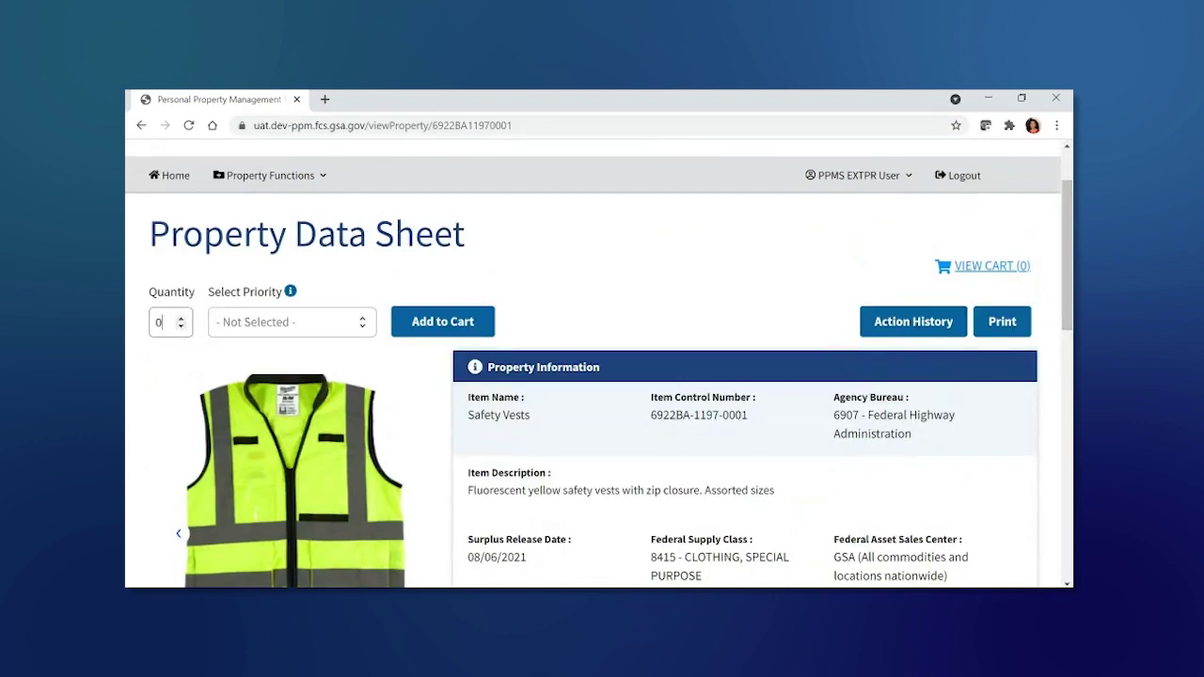
left_click(182, 318)
left_click(182, 318)
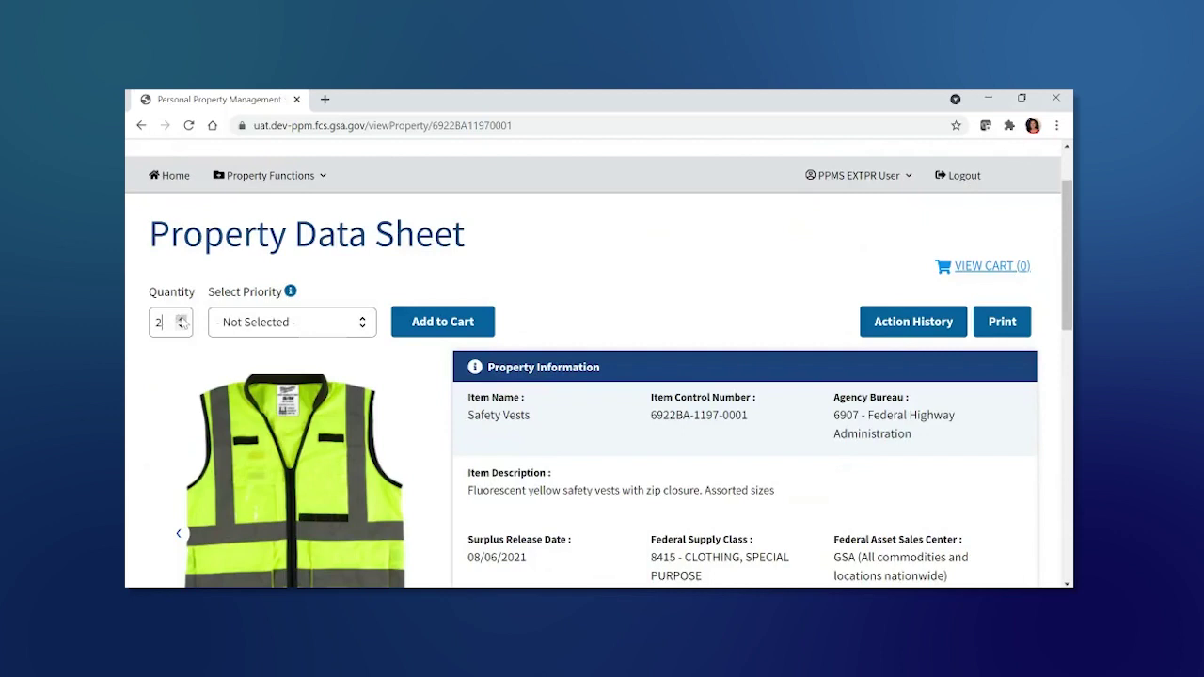
left_click(182, 318)
left_click(181, 317)
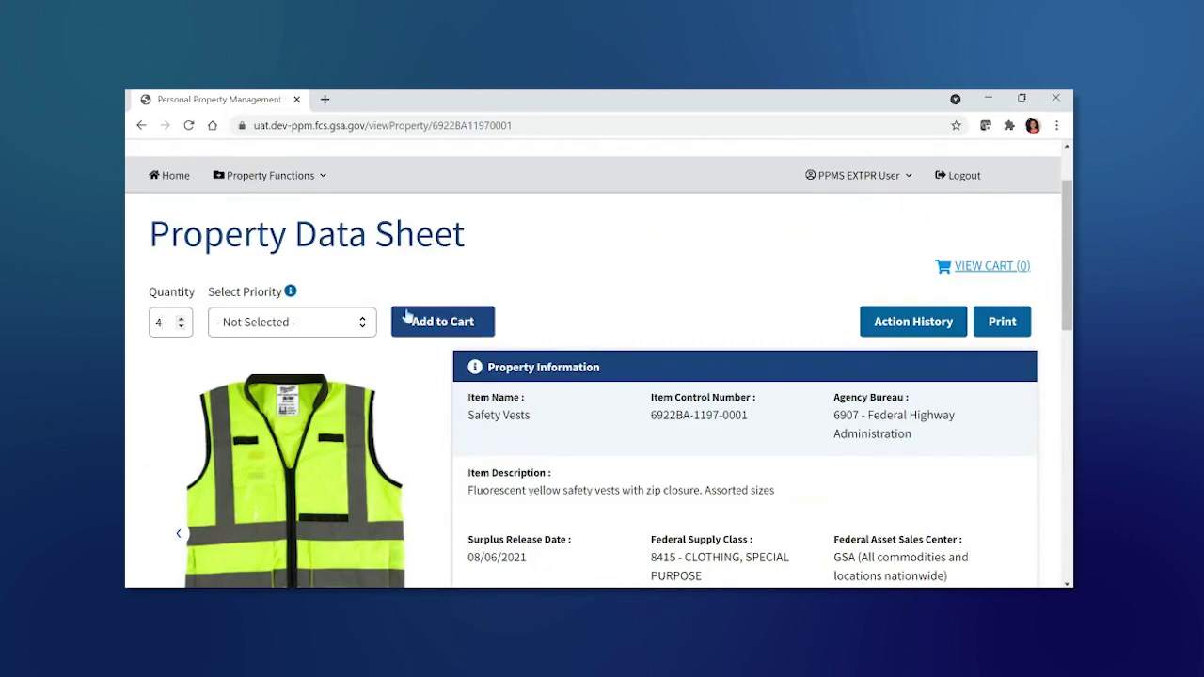
left_click(371, 324)
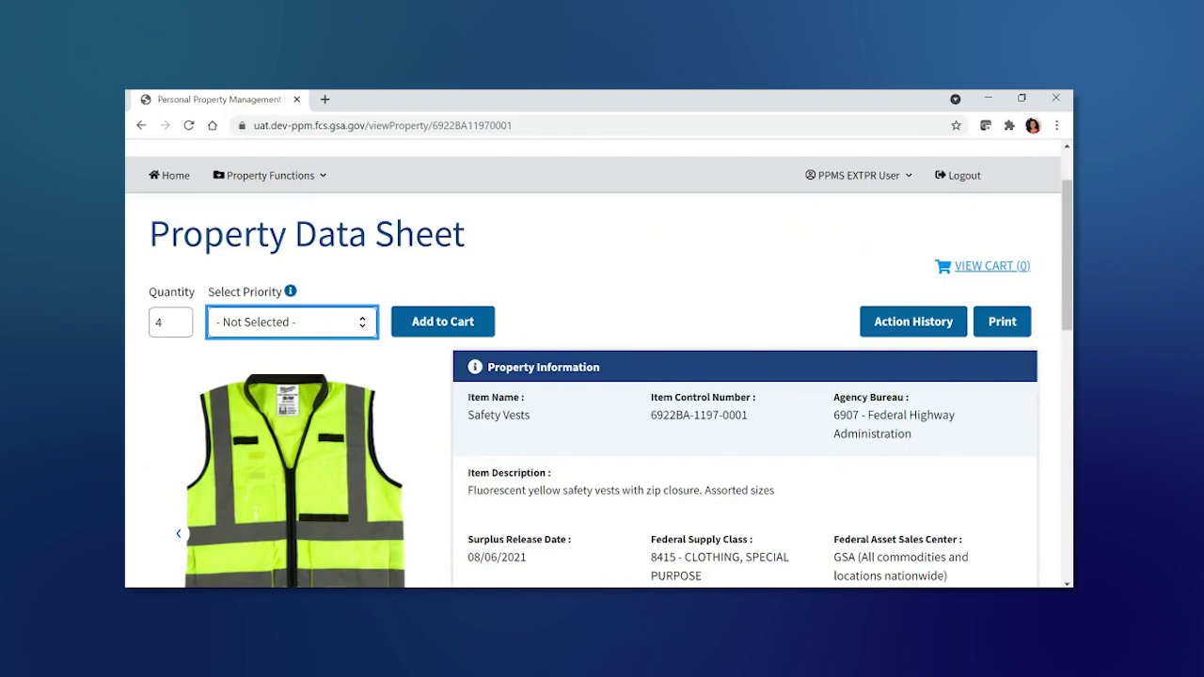
key("Down")
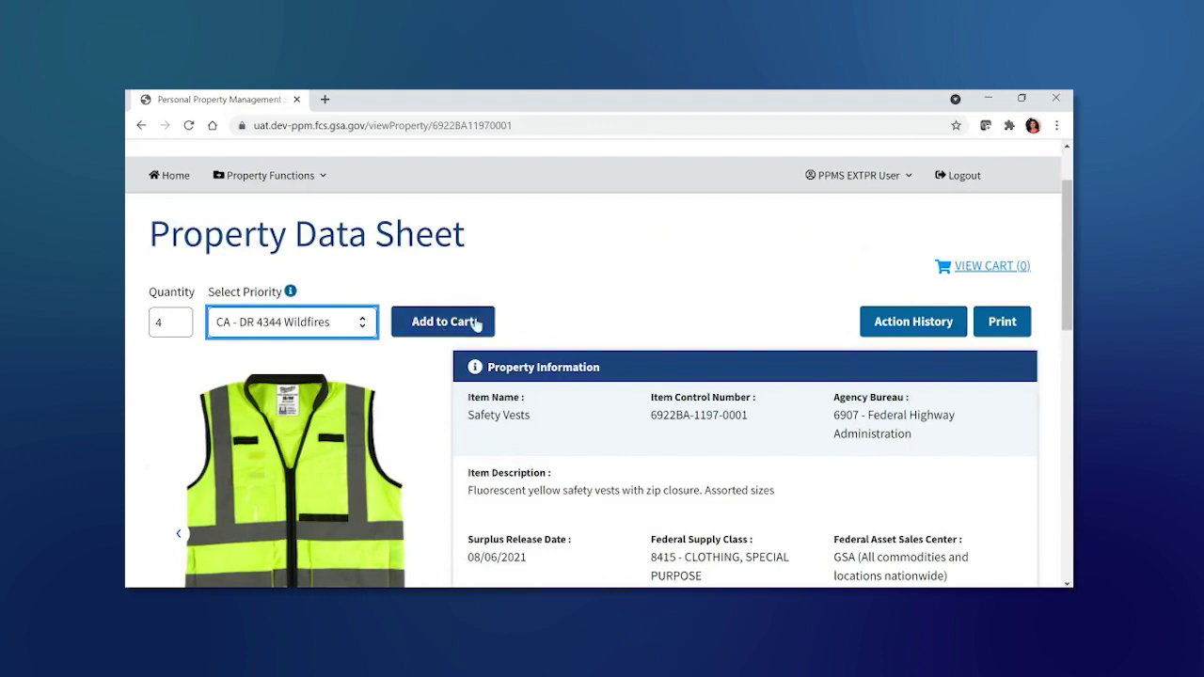
left_click(477, 325)
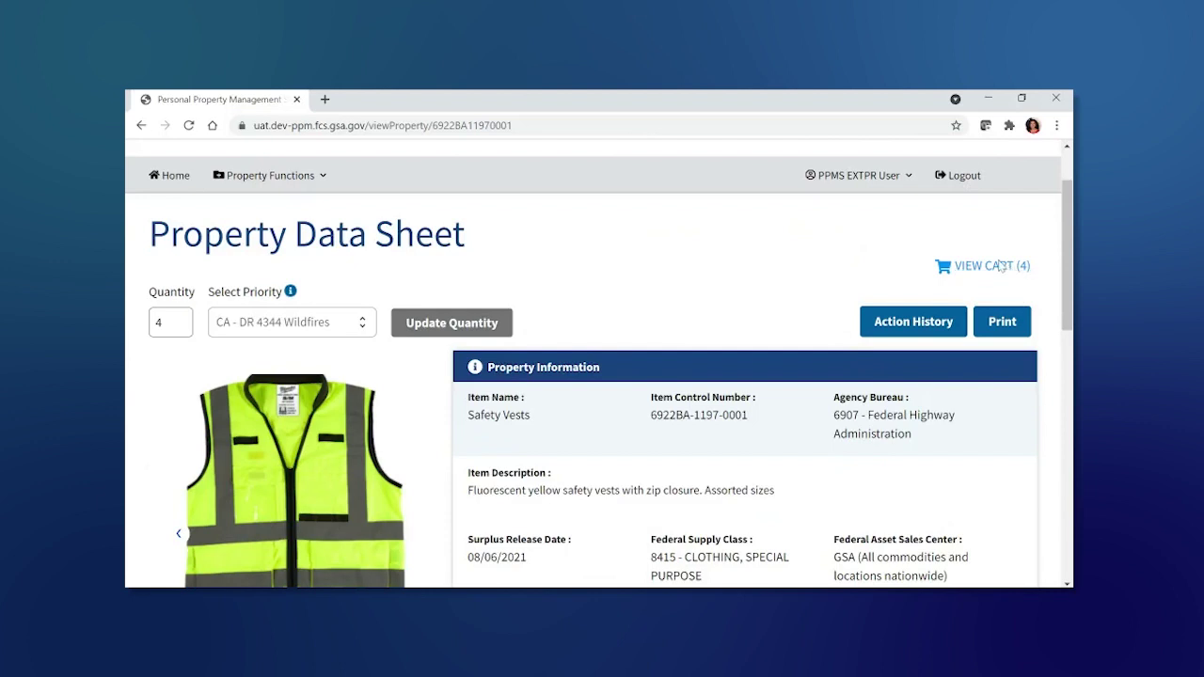
Step: Open the 4-item cart and expand the Safety Vests entry to confirm QTY 4
left_click(995, 267)
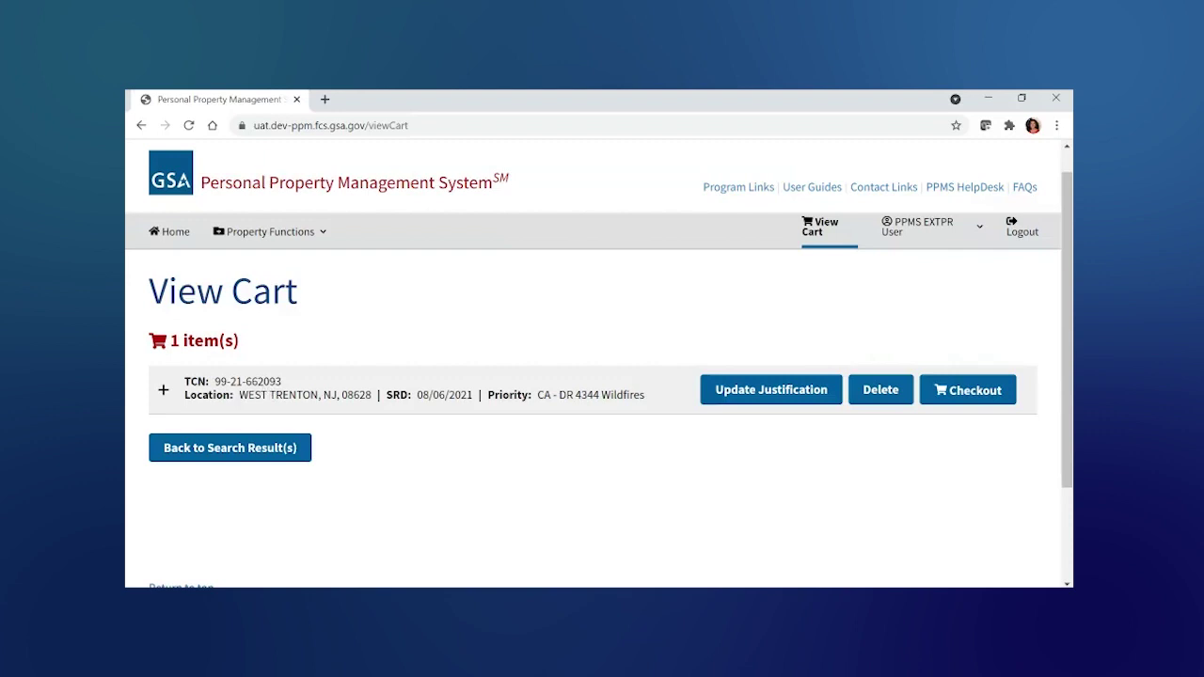
left_click(267, 396)
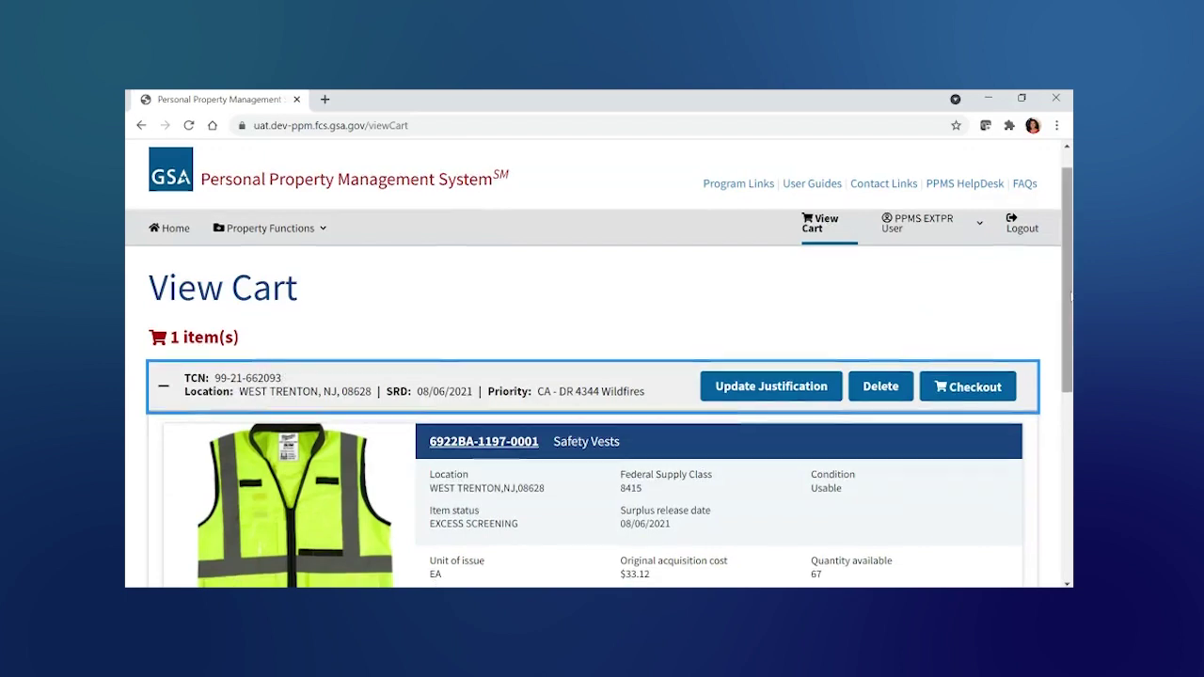
scroll(1069, 339, "down", 1)
scroll(1069, 339, "down", 1)
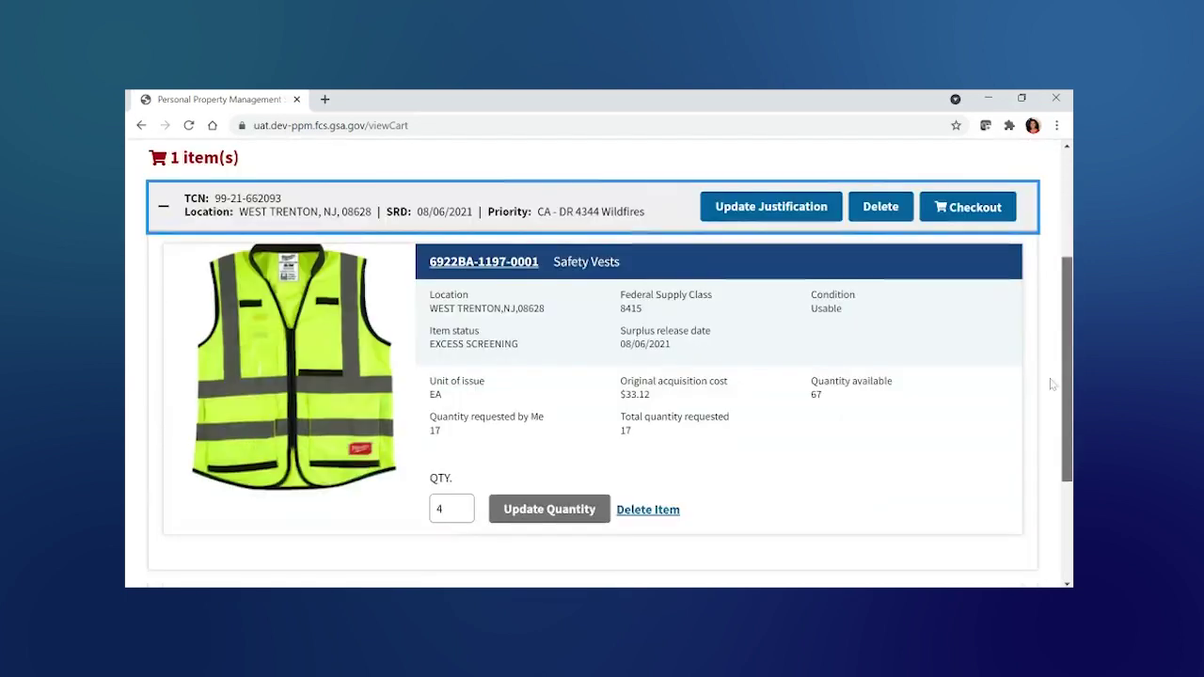
scroll(1043, 397, "down", 1)
scroll(1051, 383, "up", 1)
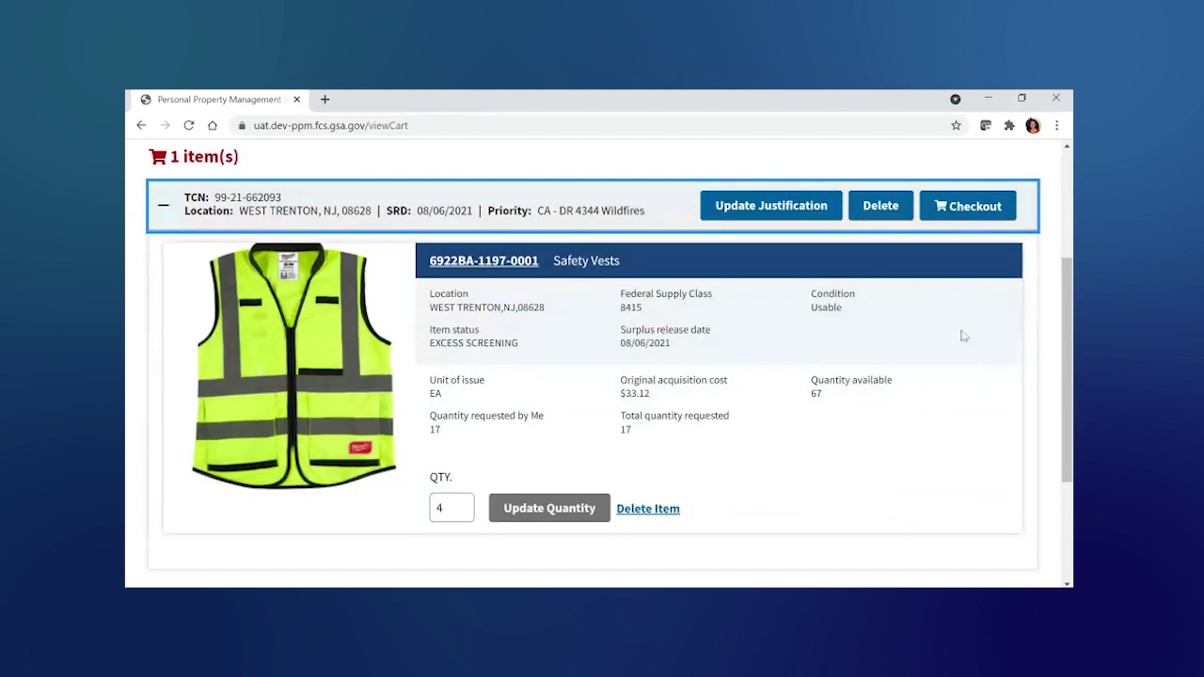
Step: Start checkout of the Safety Vests and bring the Shipping Details card into view
left_click(975, 206)
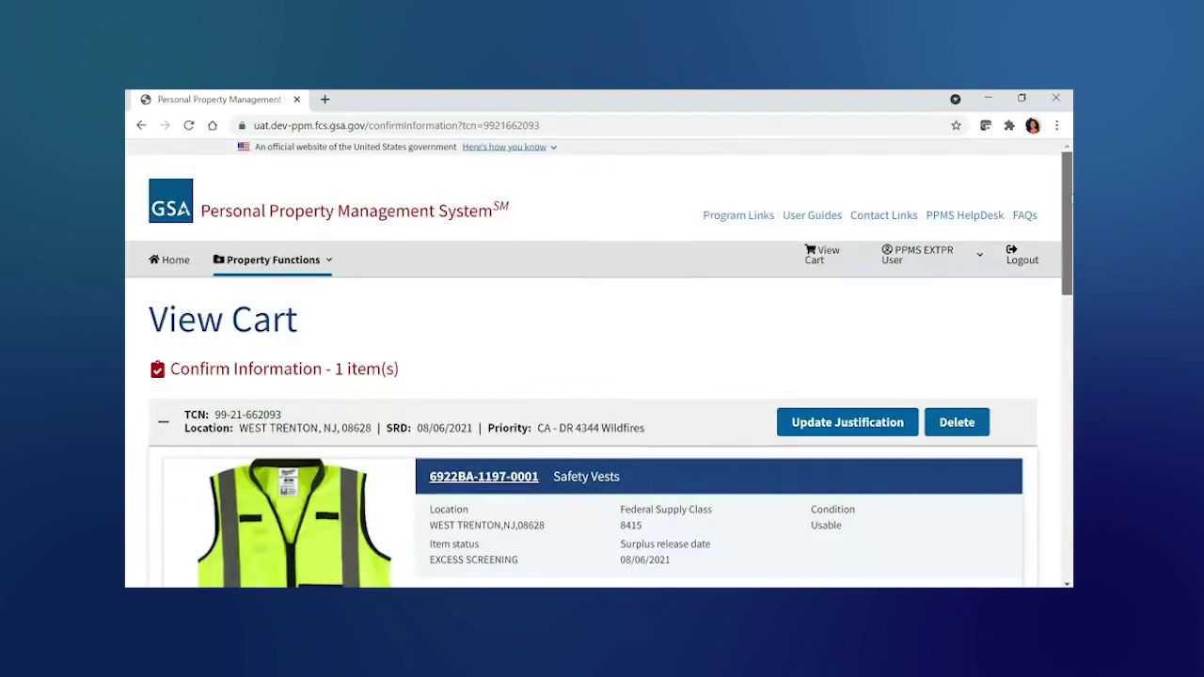
scroll(1068, 197, "down", 2)
scroll(592, 377, "down", 2)
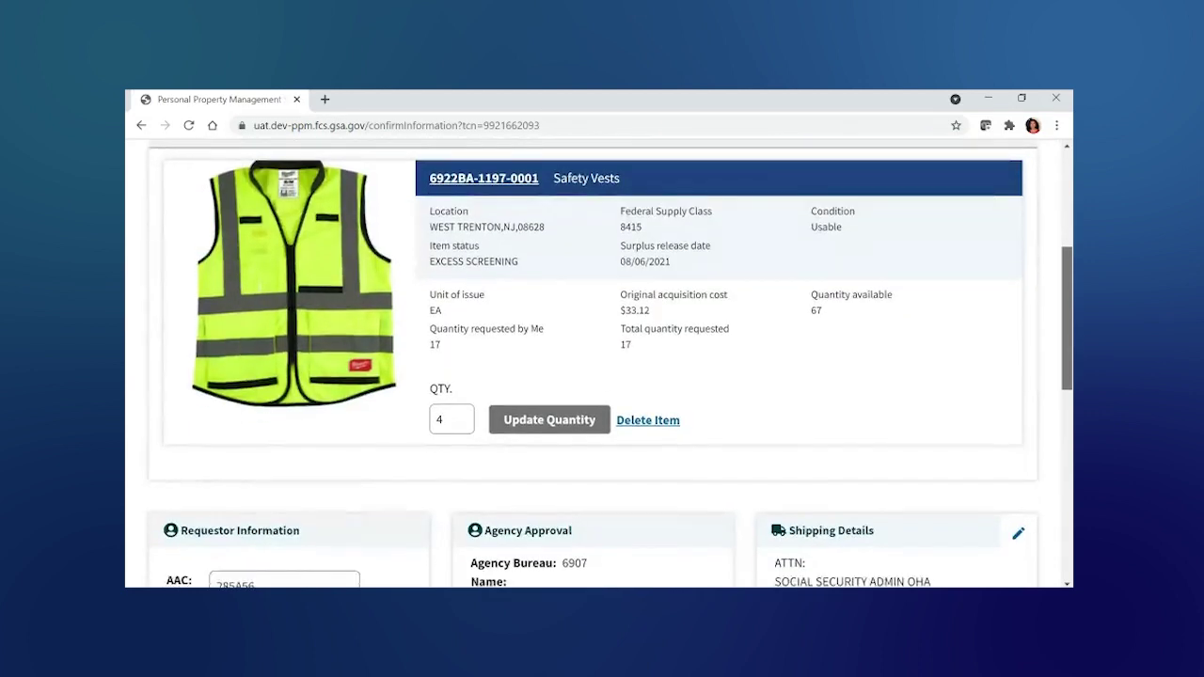
scroll(609, 363, "down", 1)
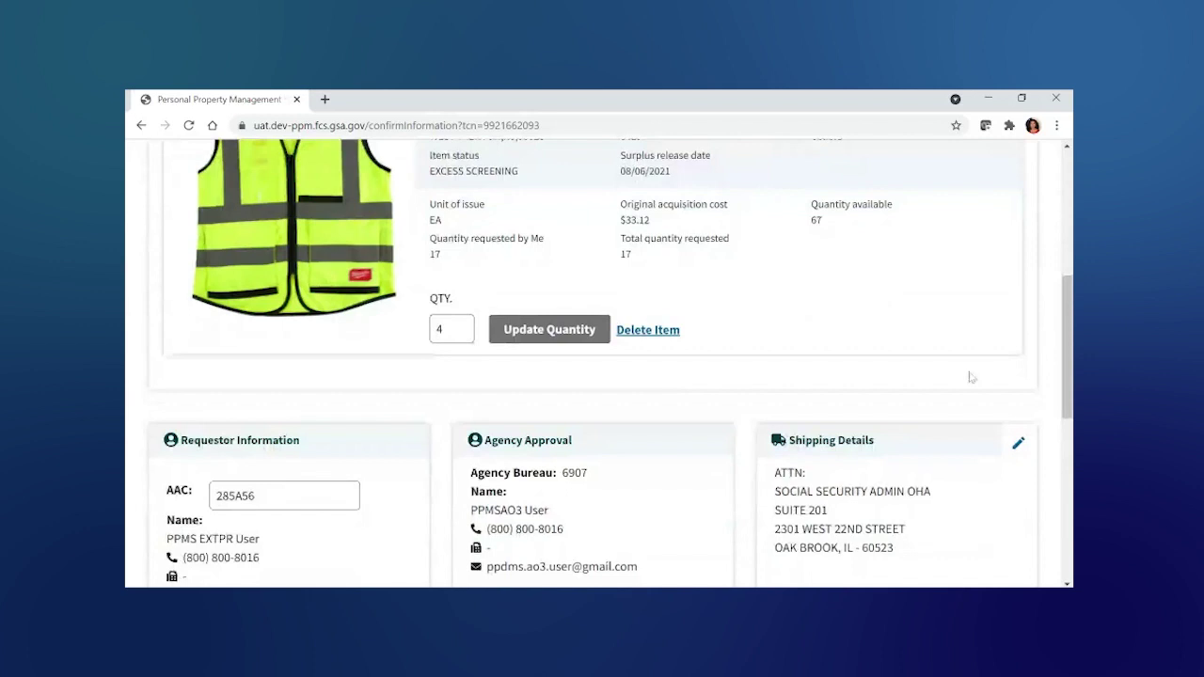
Step: Enter the contact's full name in the shipping ATTN field and save the shipping details
left_click(1019, 446)
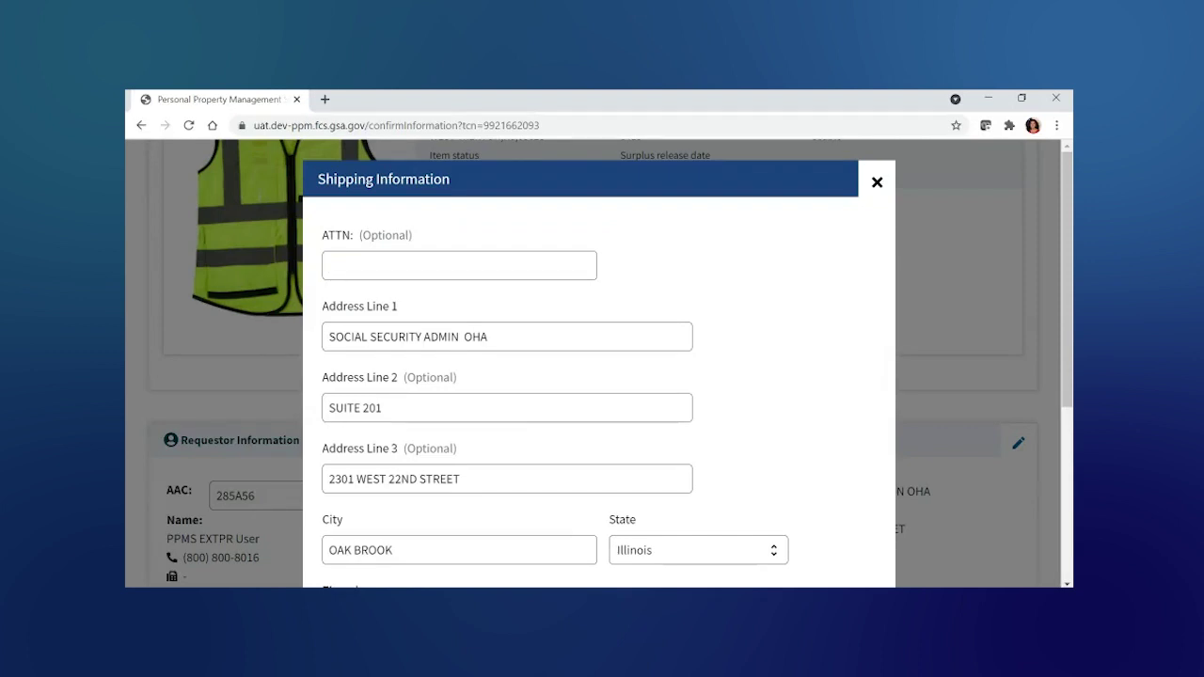
type("JOHN SMITH")
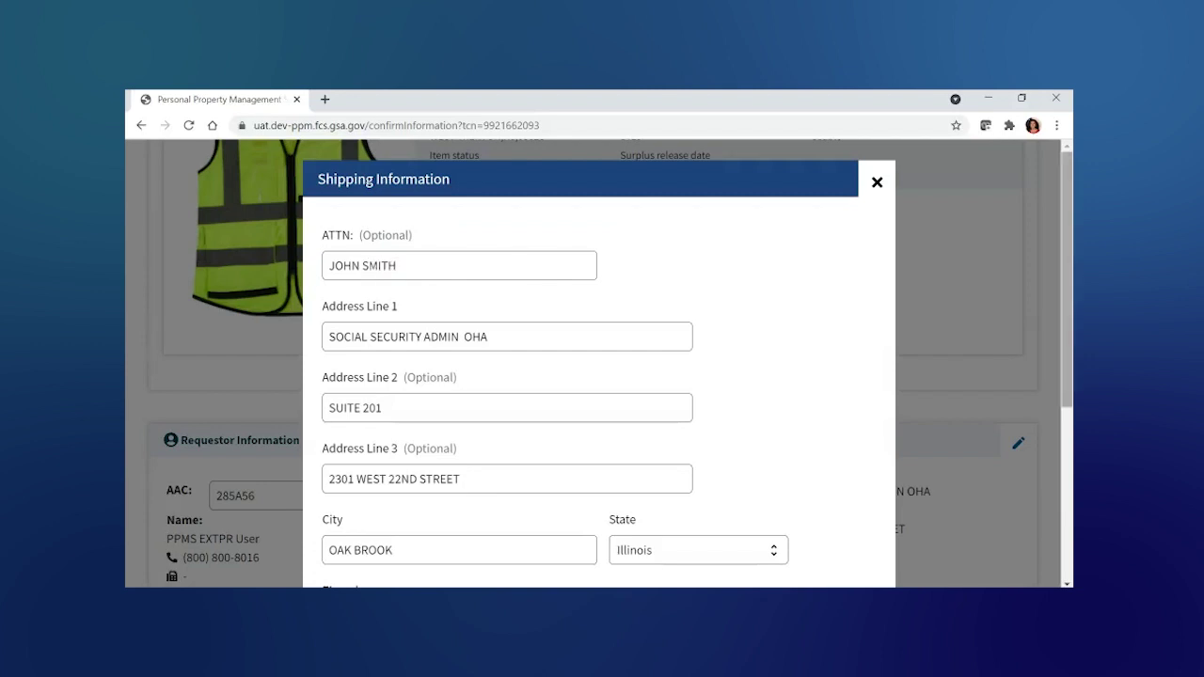
left_click_drag(1069, 207, 1071, 378)
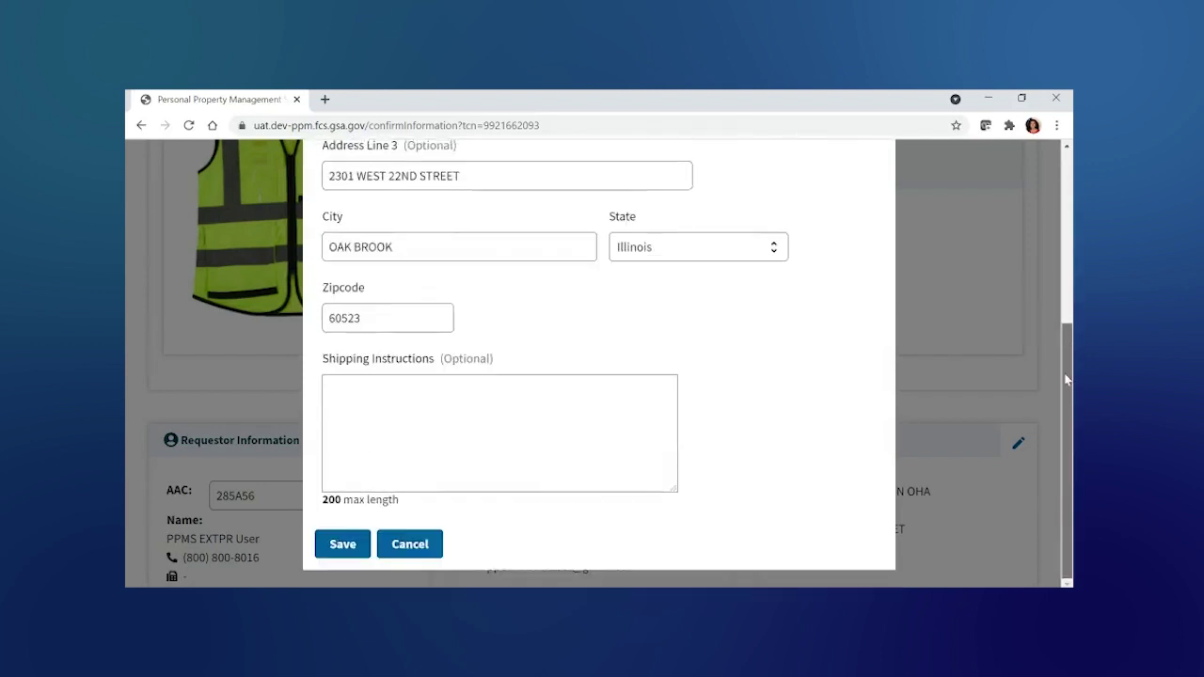
left_click(341, 545)
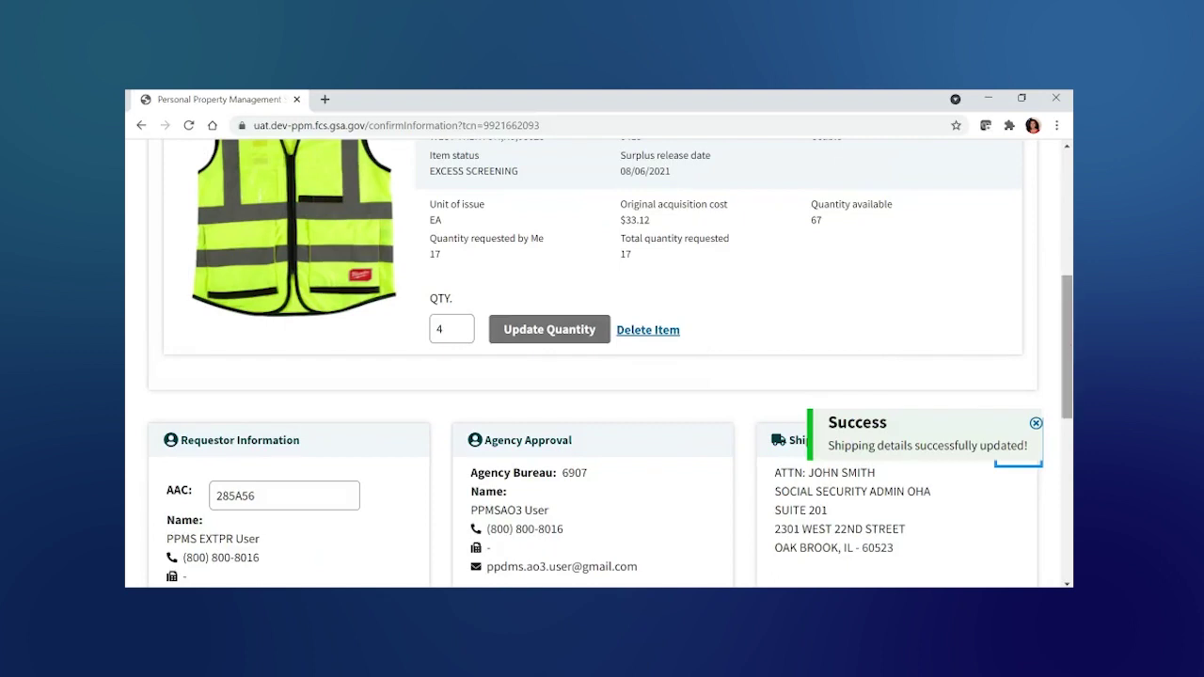
Step: Submit the transfer order checkout from the bottom of the Confirm Information page
left_click_drag(1070, 328, 1055, 496)
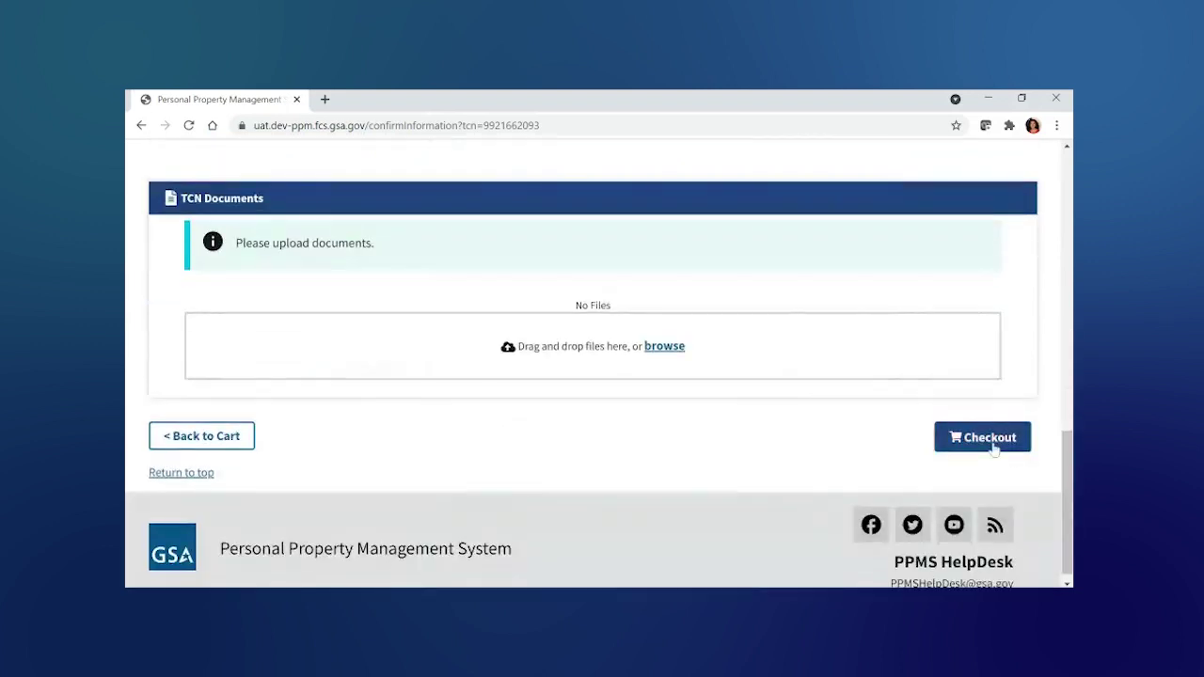
left_click(994, 449)
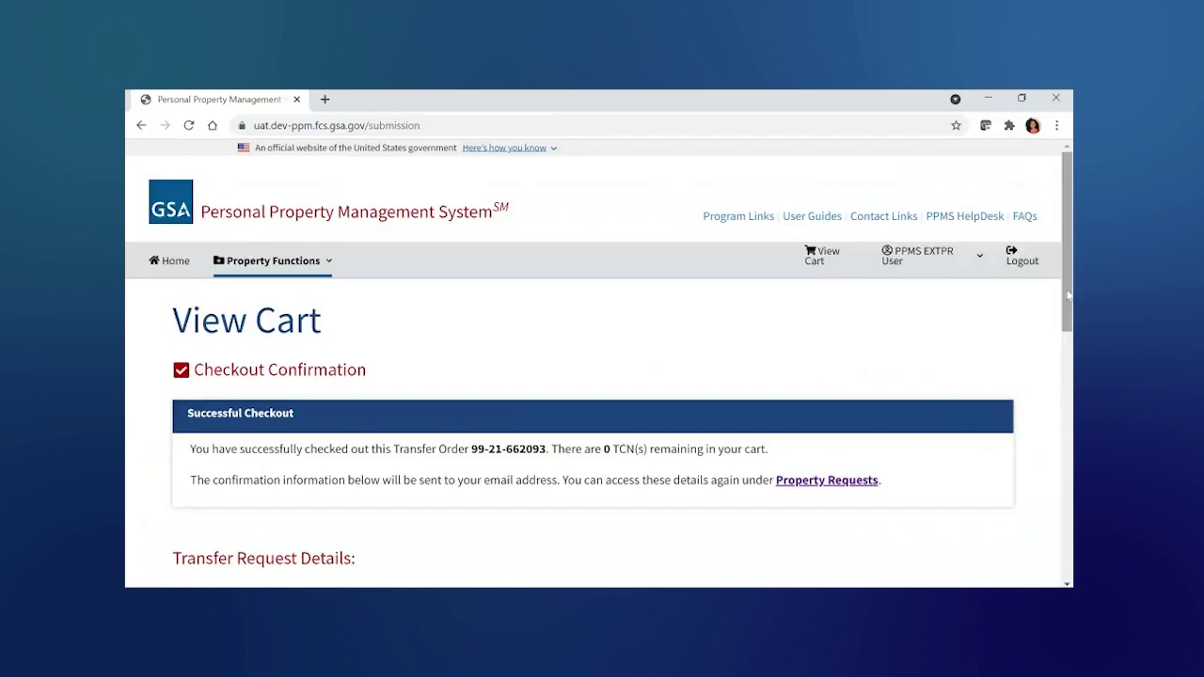
scroll(626, 242, "down", 1)
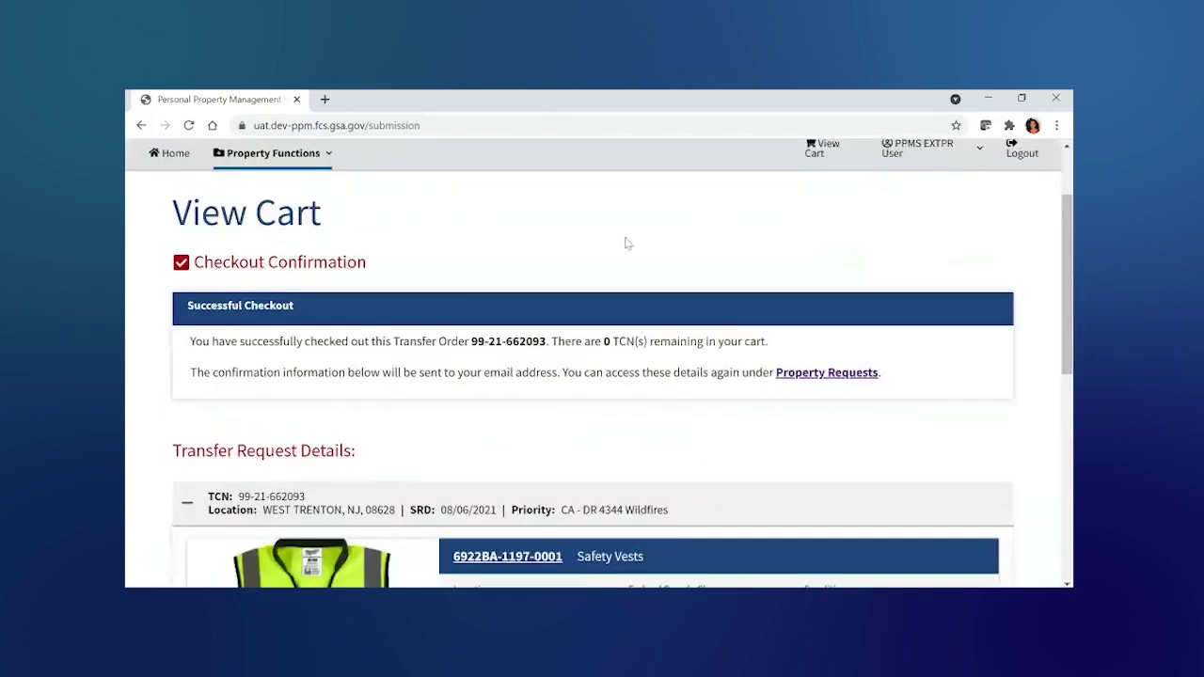